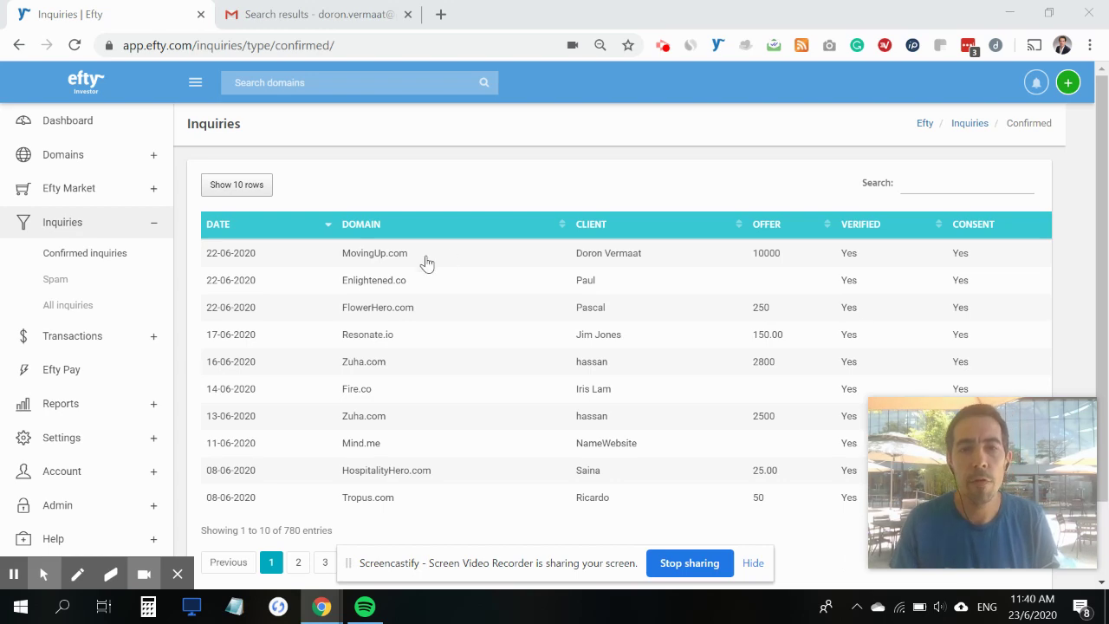
Start a transaction from the confirmed MovingUp.com inquiry and set its BIN price to 48000
left_click(375, 253)
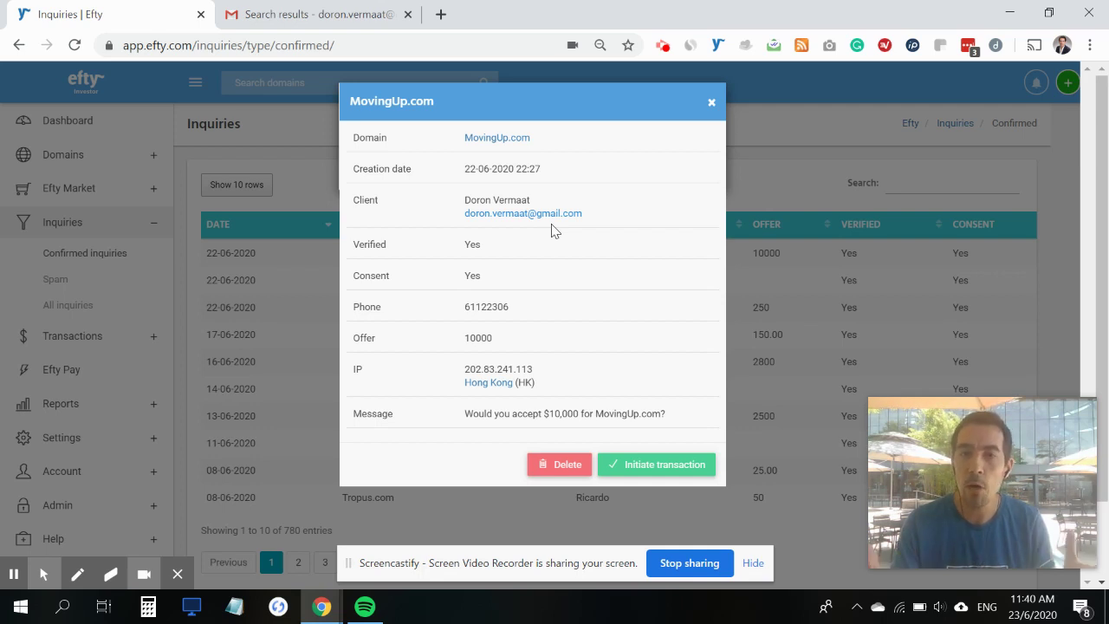
left_click(632, 468)
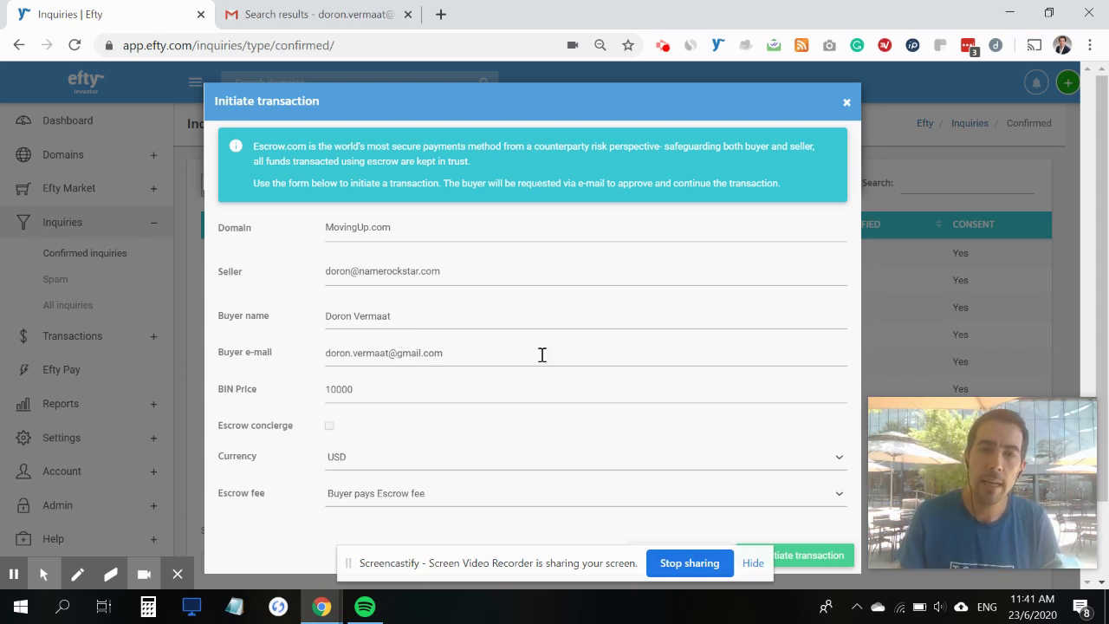
double_click(359, 351)
left_click(567, 401)
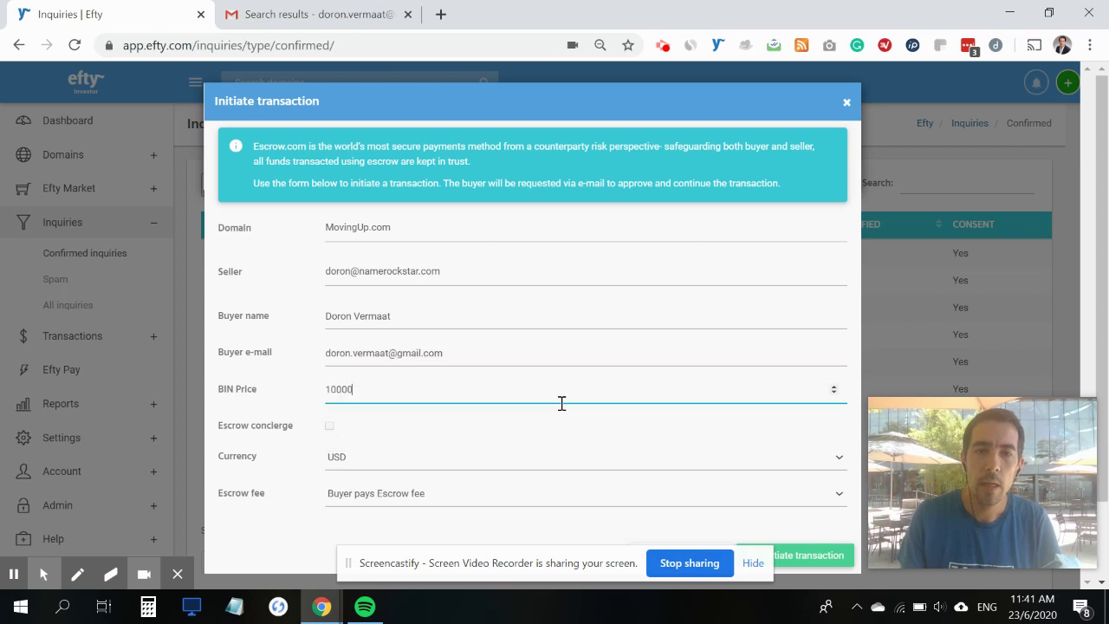
left_click(394, 387)
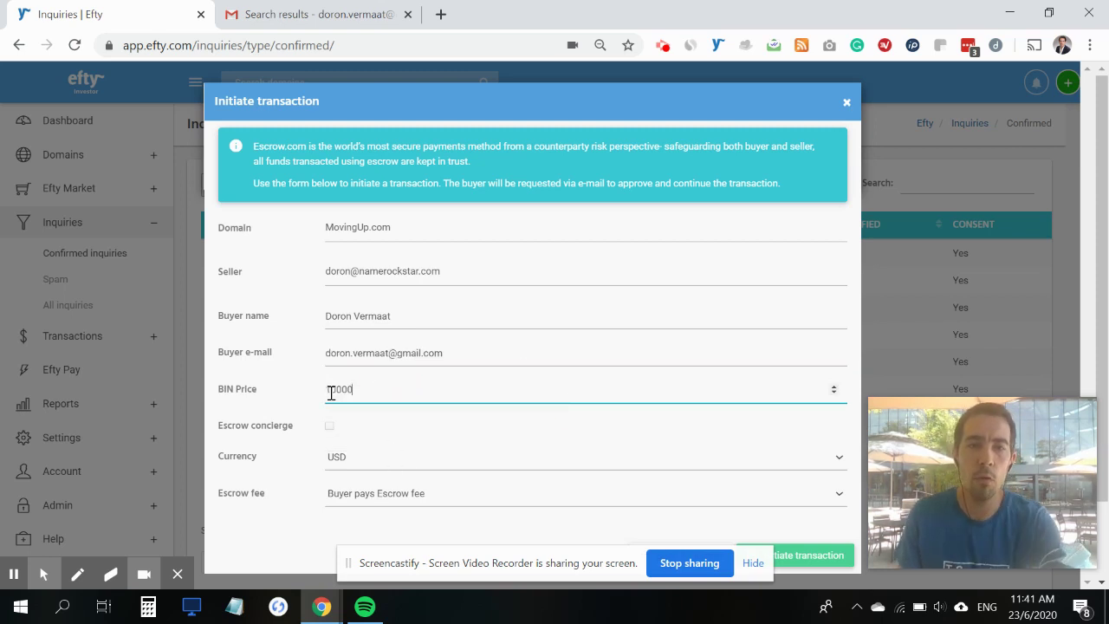
double_click(331, 390)
type("40000")
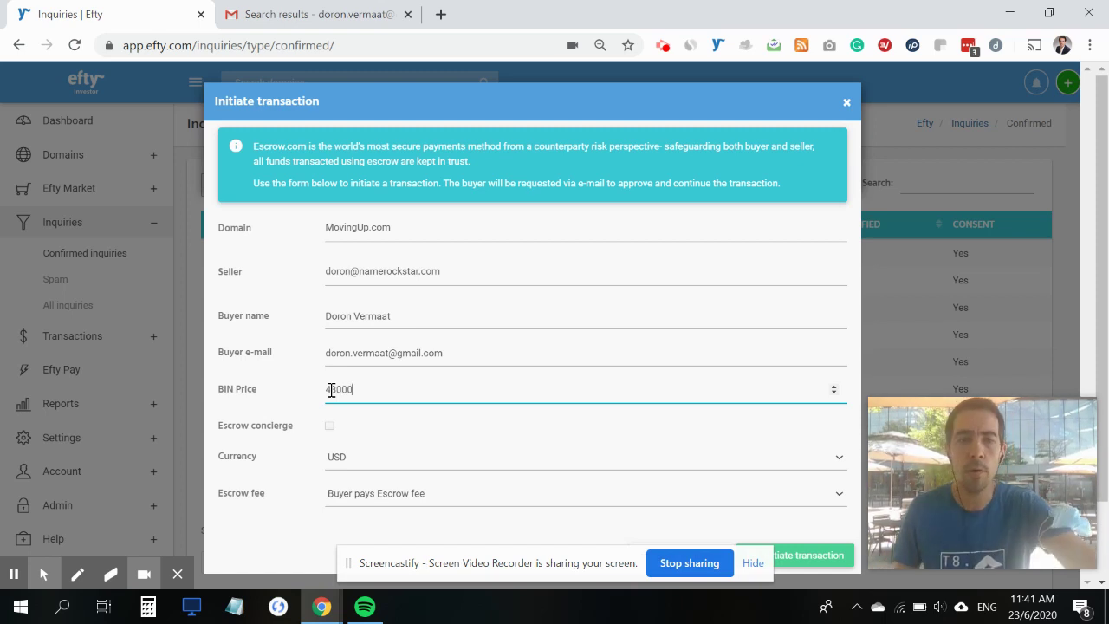
Try EUR as the currency before restoring USD, and switch the Escrow concierge option on and off again
left_click(354, 461)
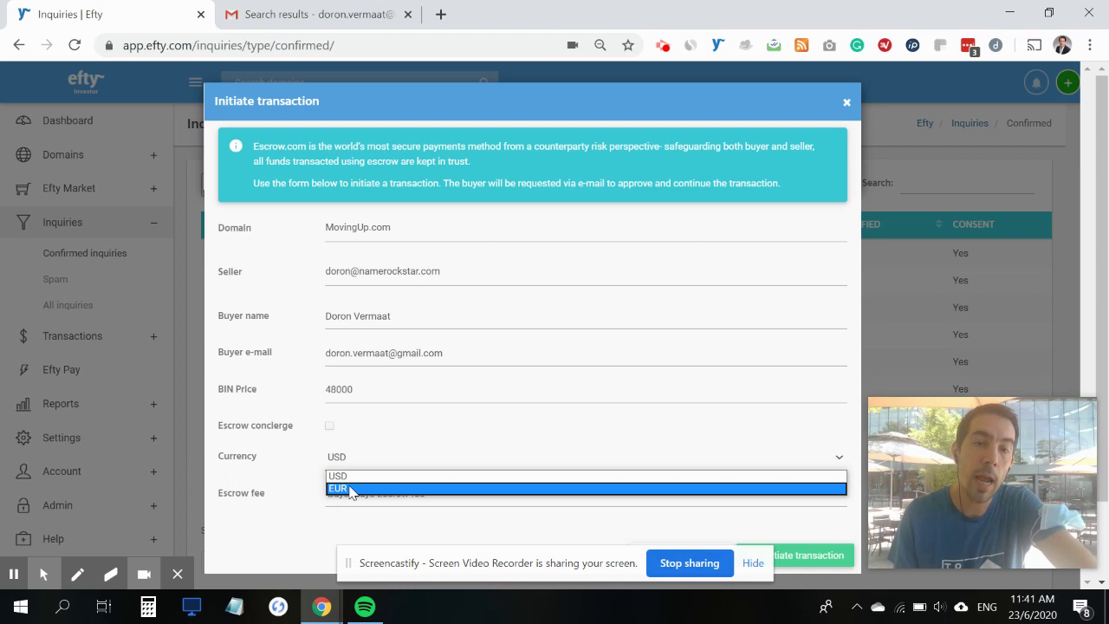
left_click(350, 489)
left_click(361, 460)
left_click(355, 476)
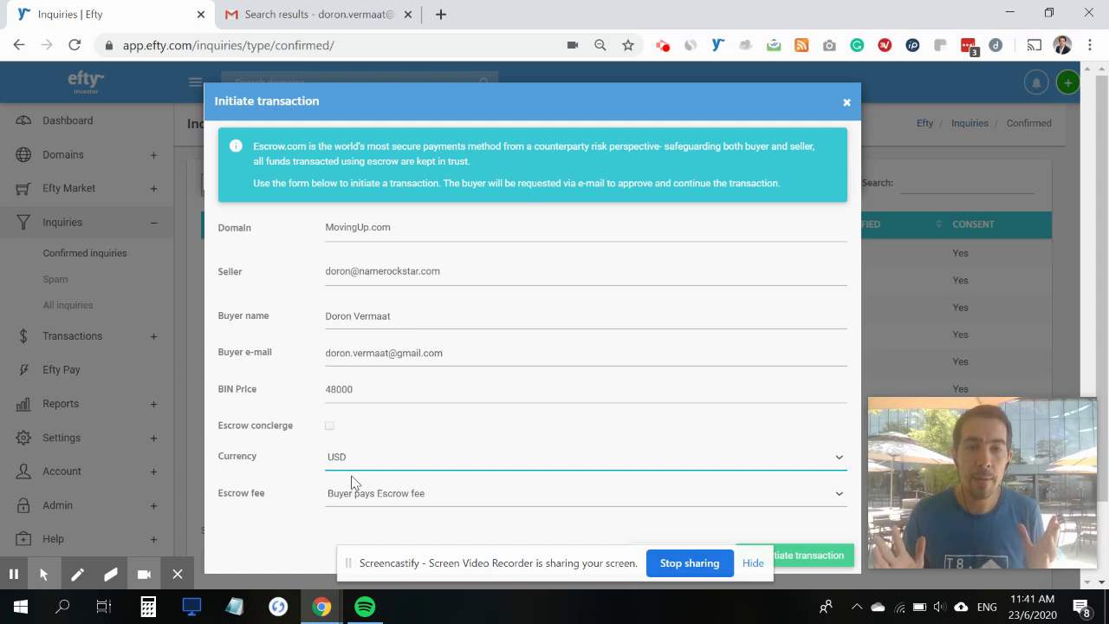
left_click(330, 425)
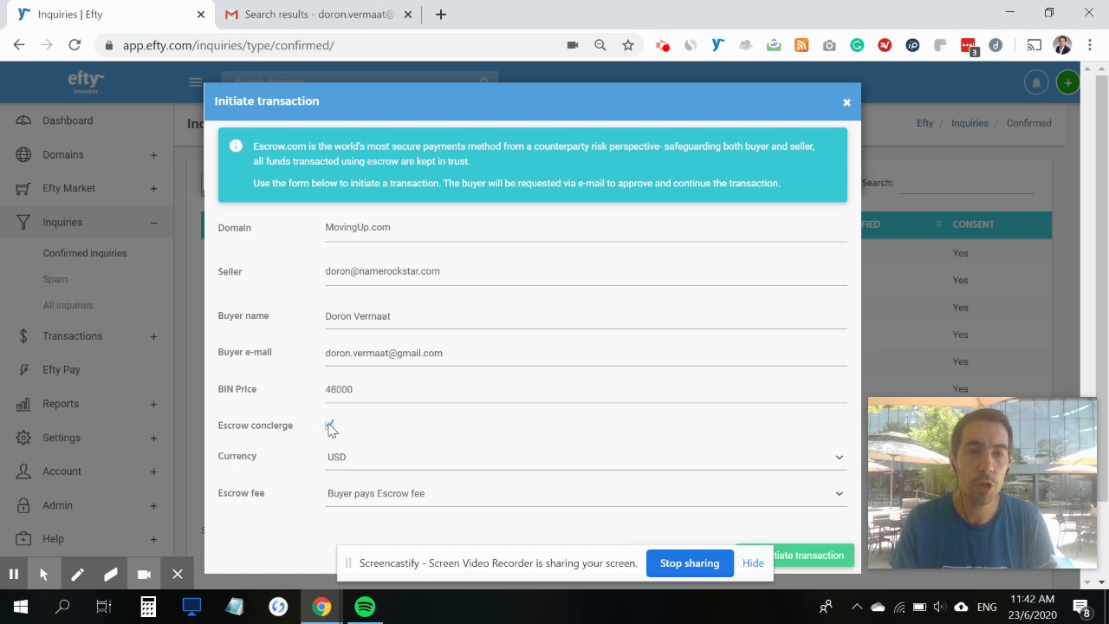
left_click(329, 426)
Have the buyer and seller split the escrow fee and initiate the MovingUp.com transaction
left_click(397, 495)
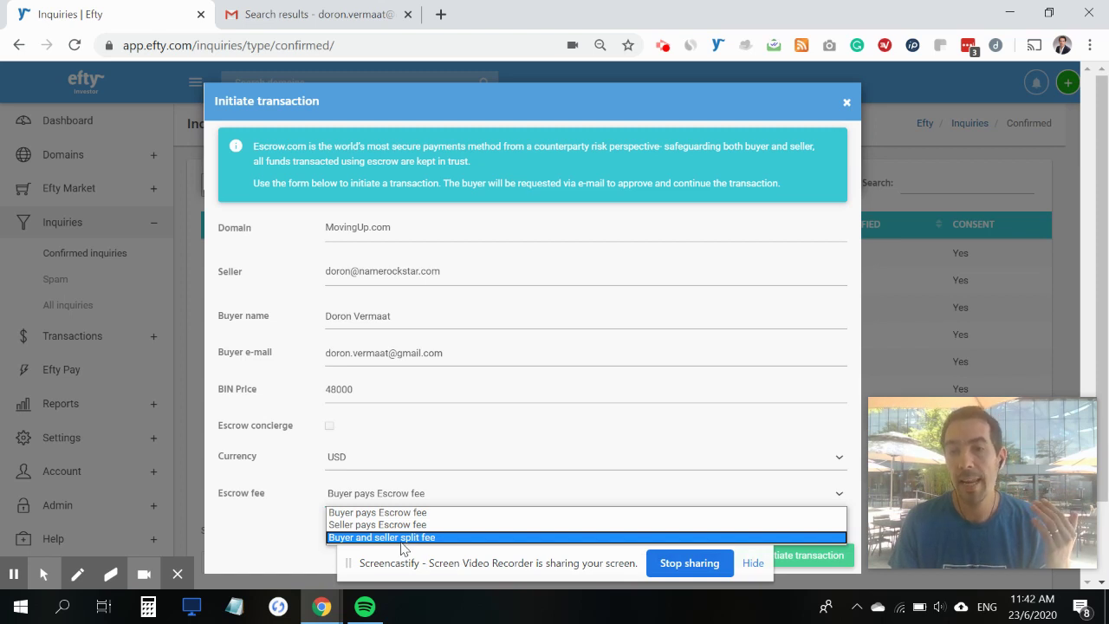
left_click(402, 541)
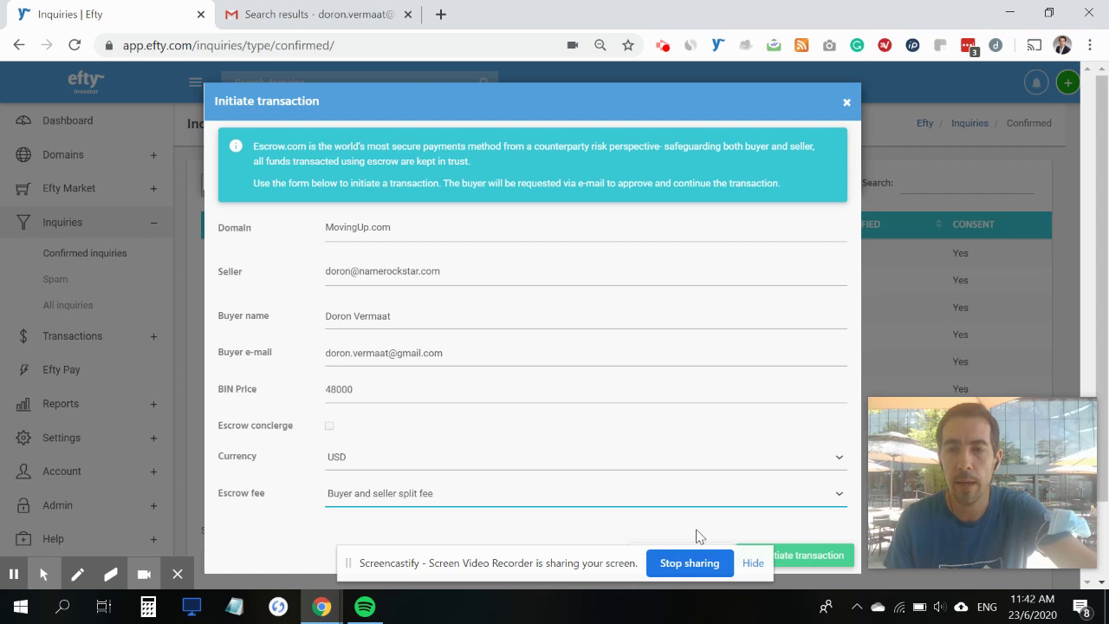
left_click(823, 563)
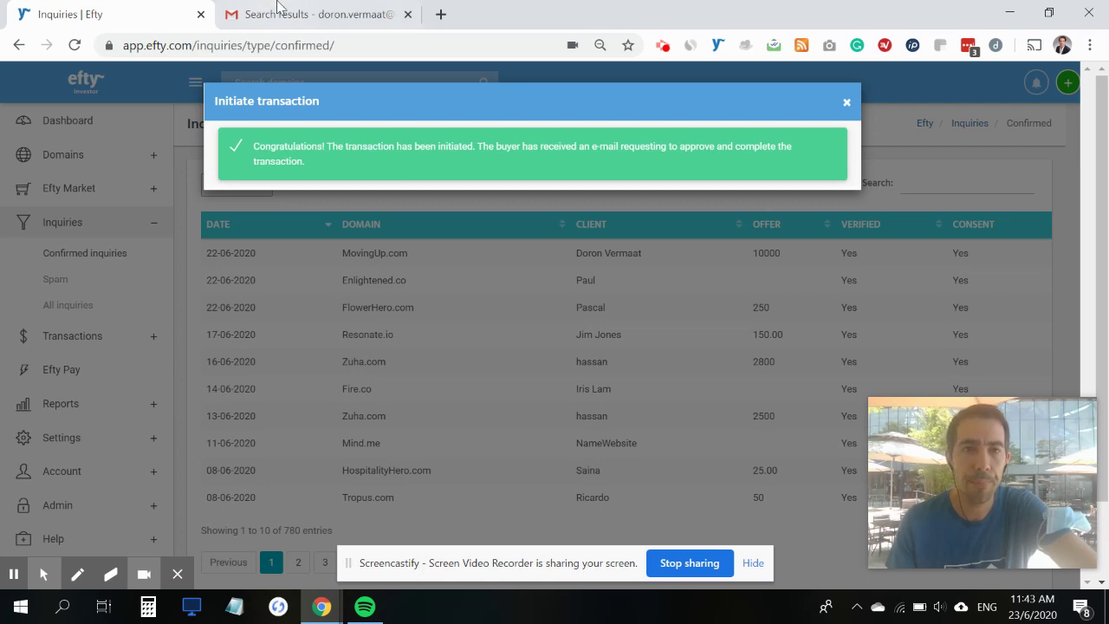
left_click(290, 12)
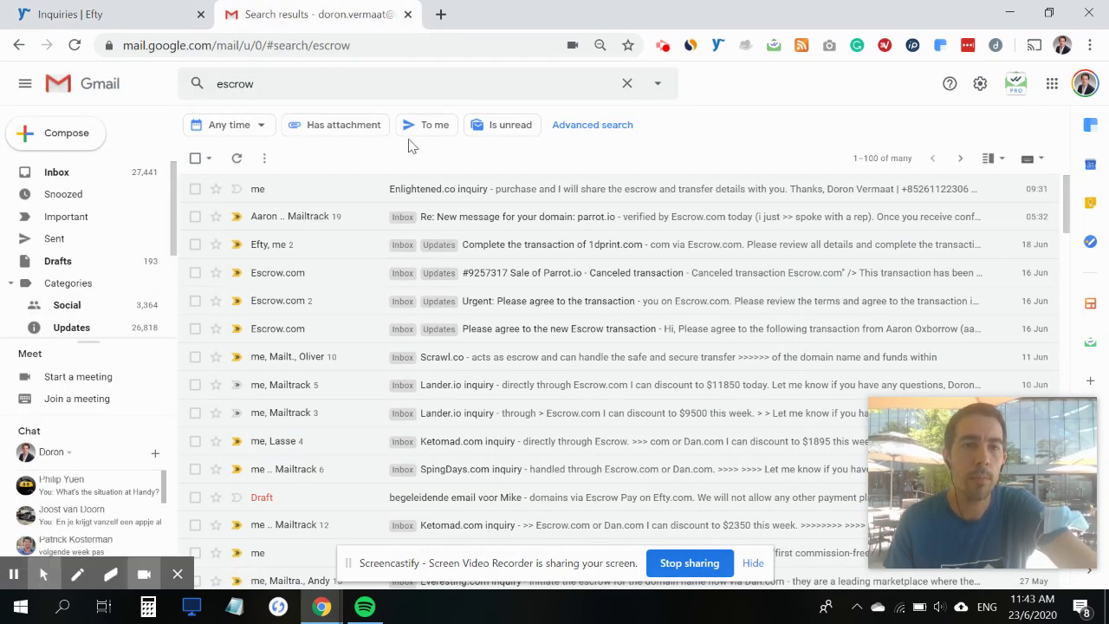
left_click(280, 84)
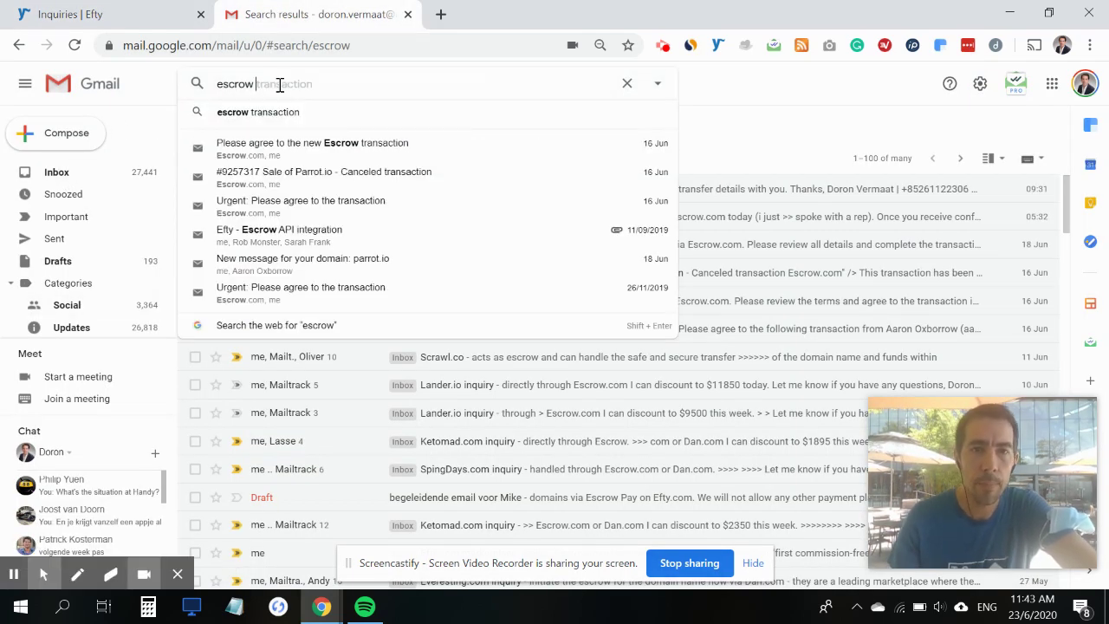
key("Return")
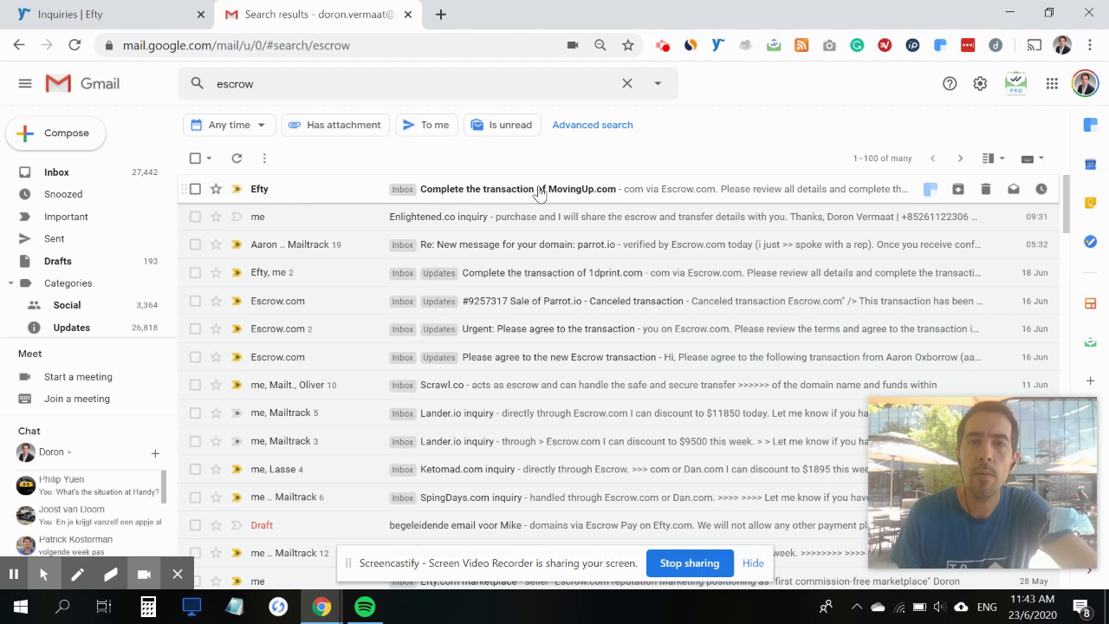
left_click(484, 192)
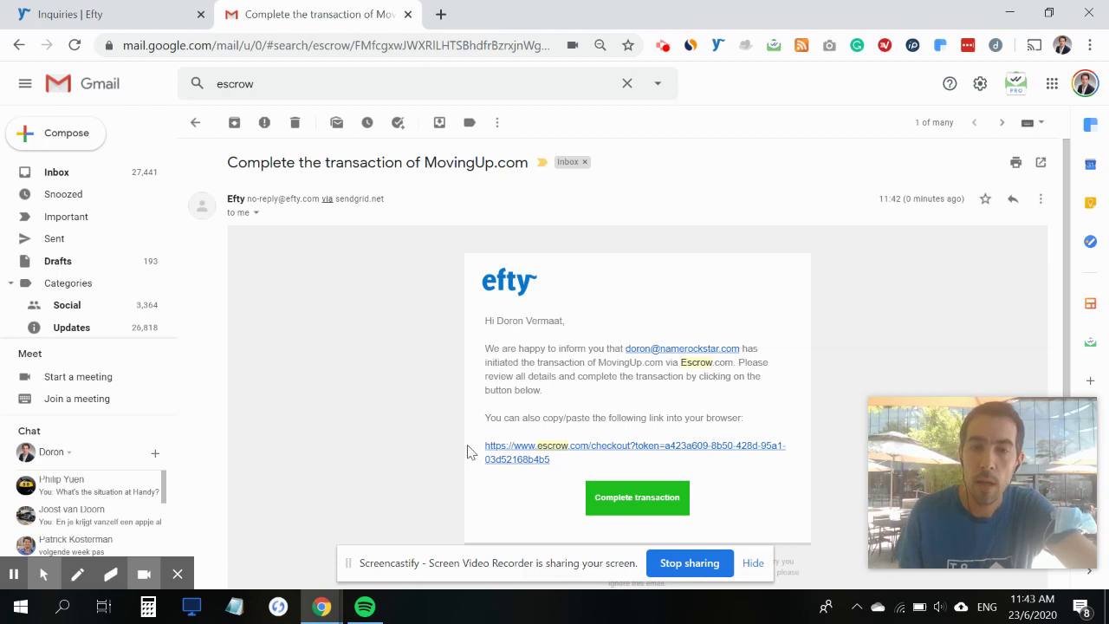
Follow the Escrow.com checkout link in the email and review the whole buyer sign-up form
left_click(598, 447)
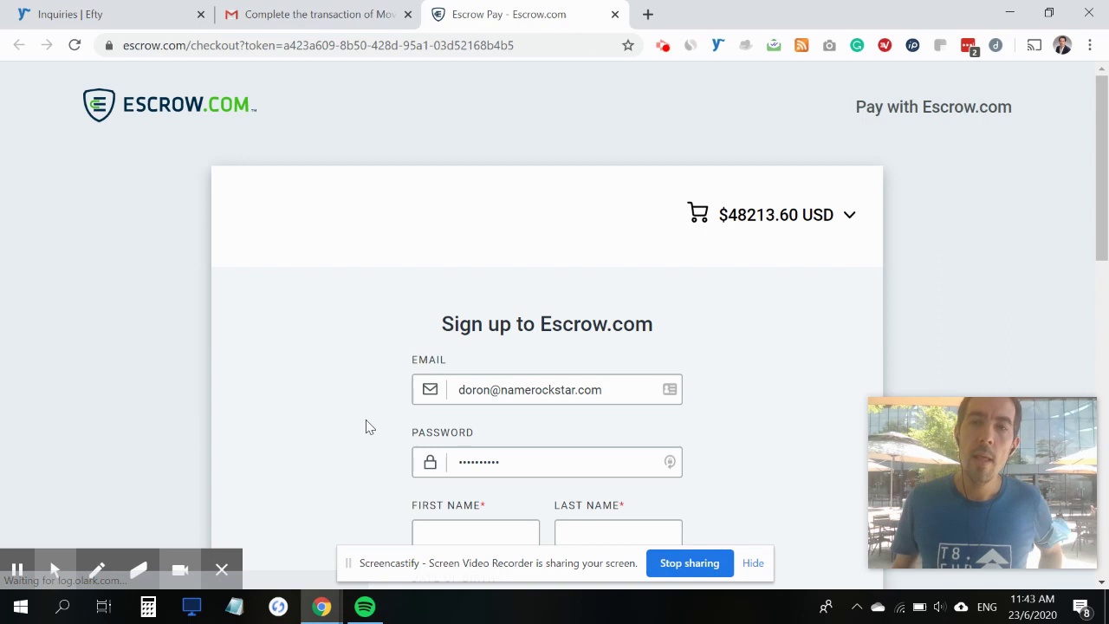
scroll(279, 394, "down", 2)
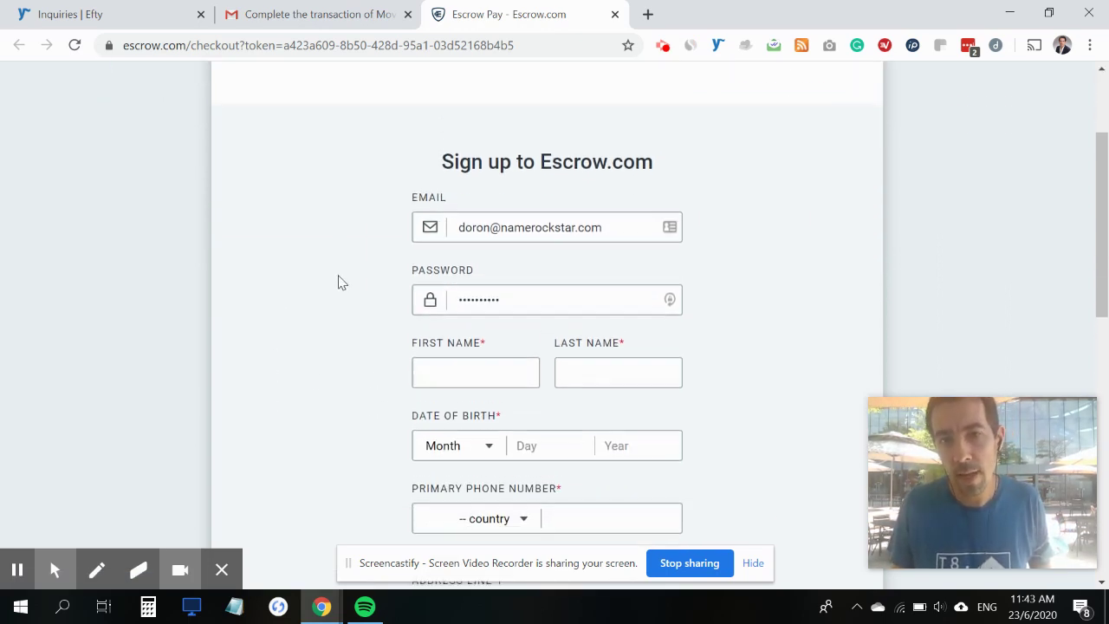
scroll(338, 282, "down", 2)
scroll(336, 286, "down", 5)
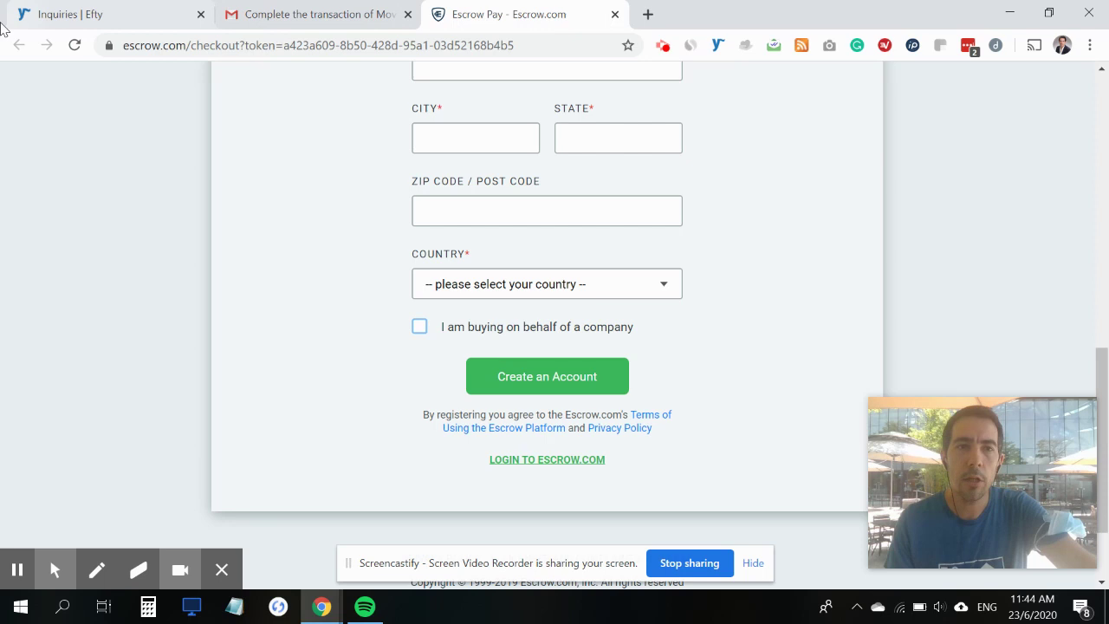
Return to Efty, dismiss the transaction confirmation, search the domains for "moving" and open the details of MovingUp.com
left_click(104, 15)
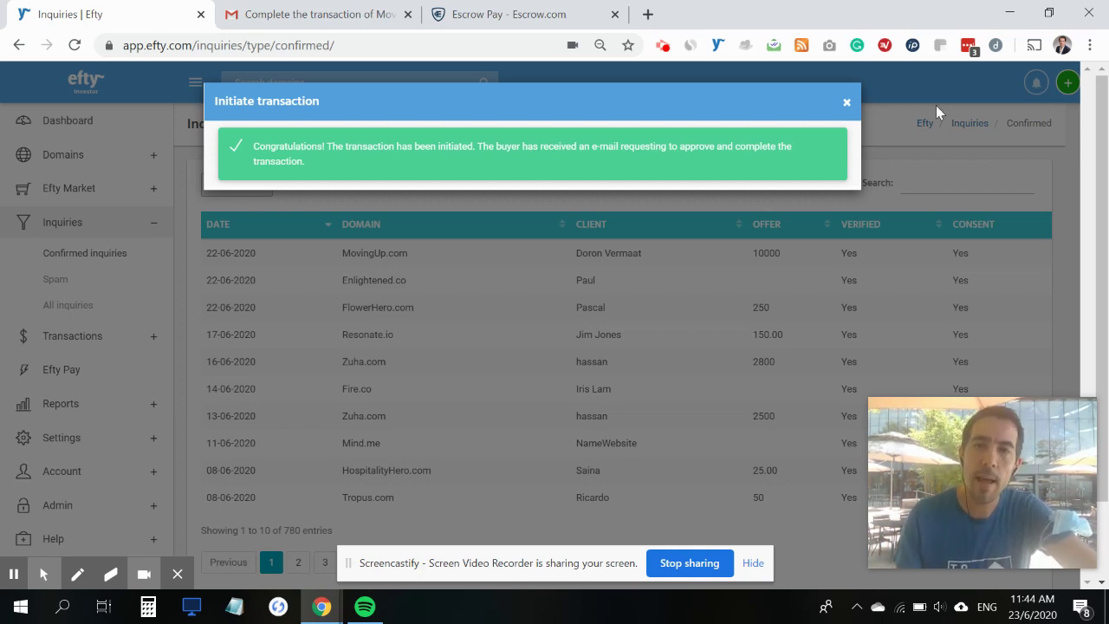
left_click(845, 103)
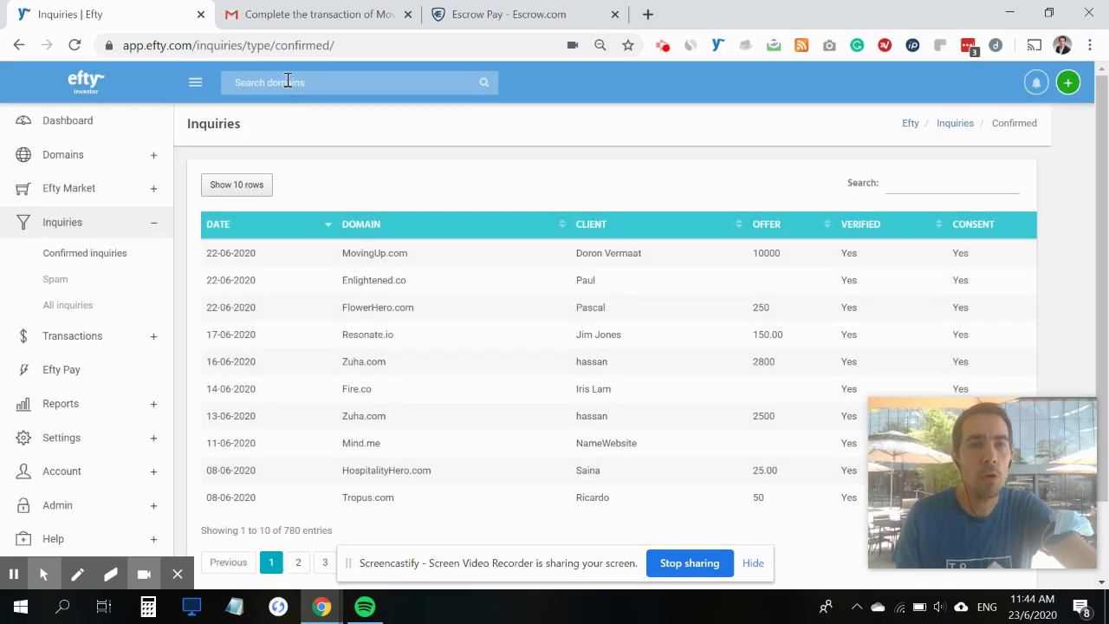
type("mov")
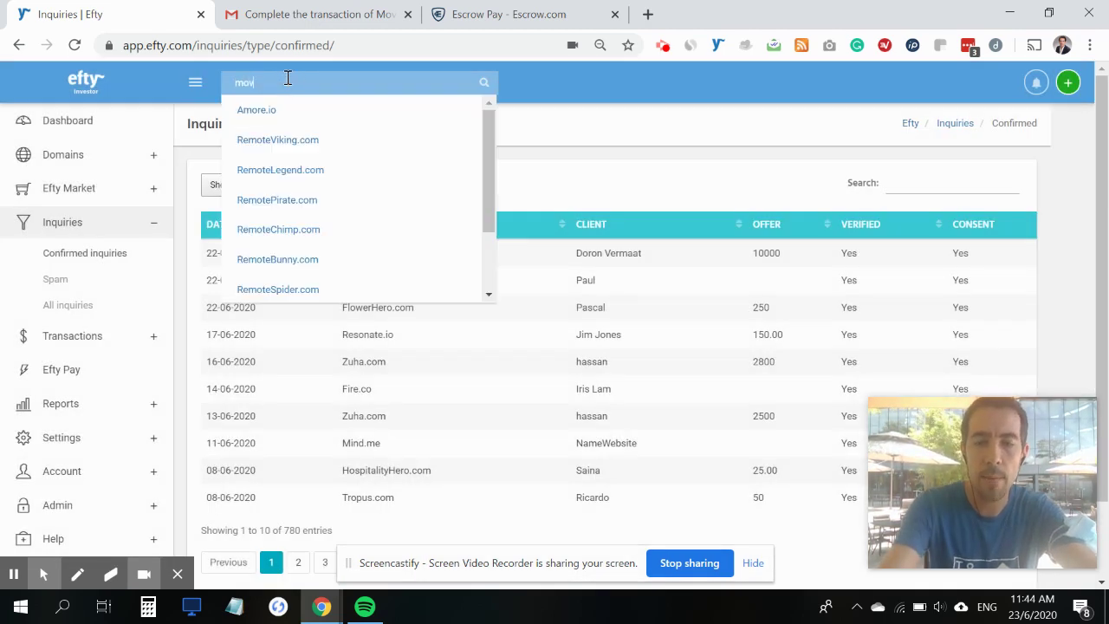
type("ing")
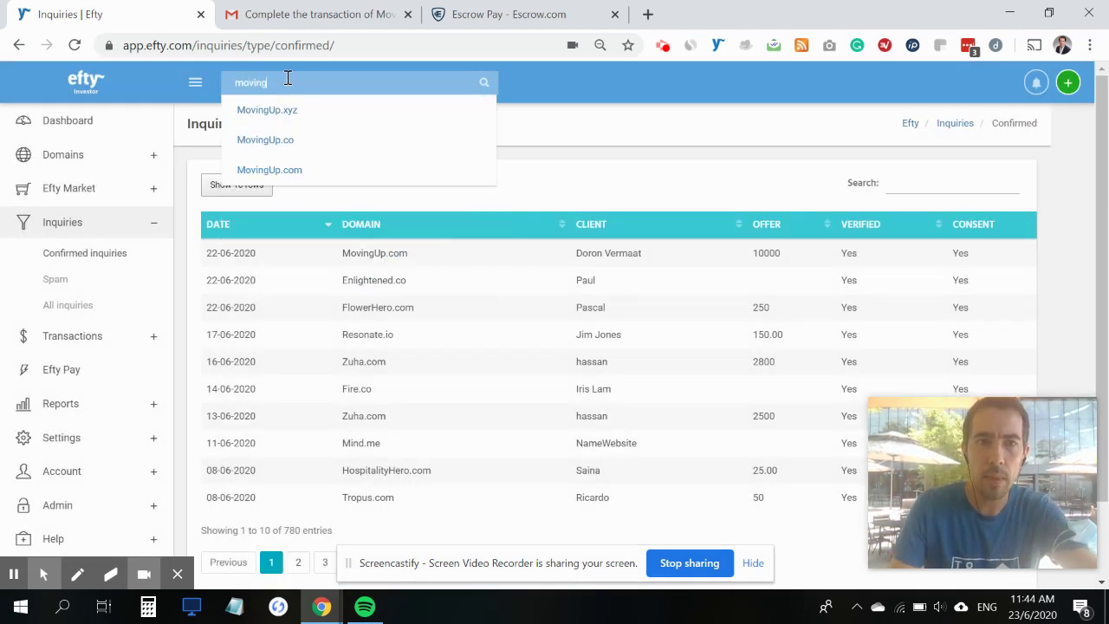
left_click(270, 170)
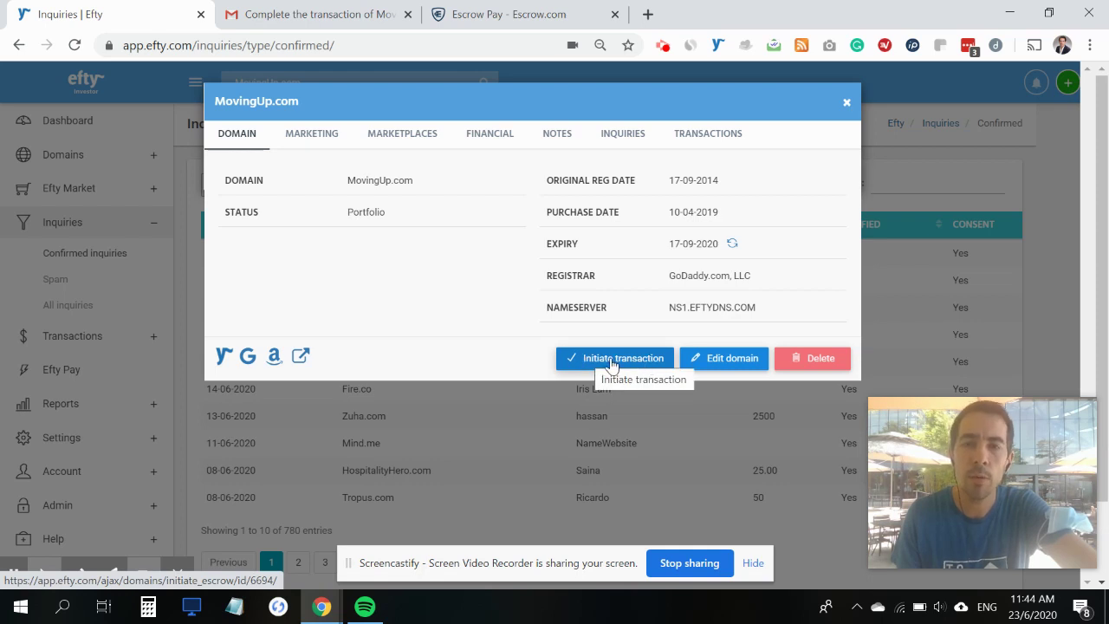
Review the domain's inquiries and open the transaction form from the inquiry dated 22-06-2020
left_click(611, 137)
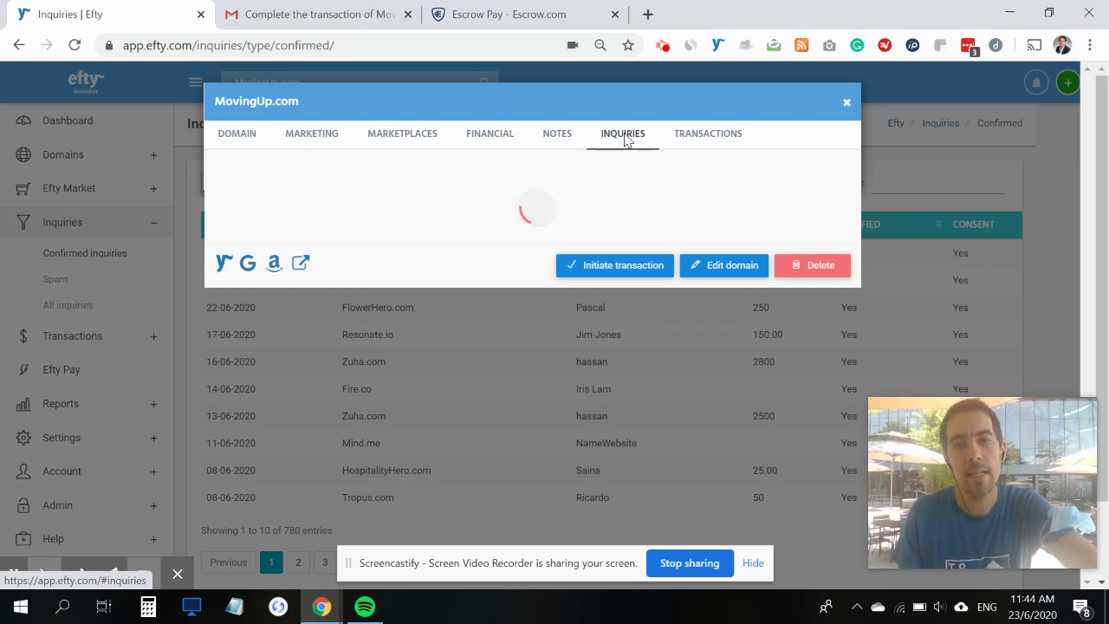
scroll(297, 321, "down", 5)
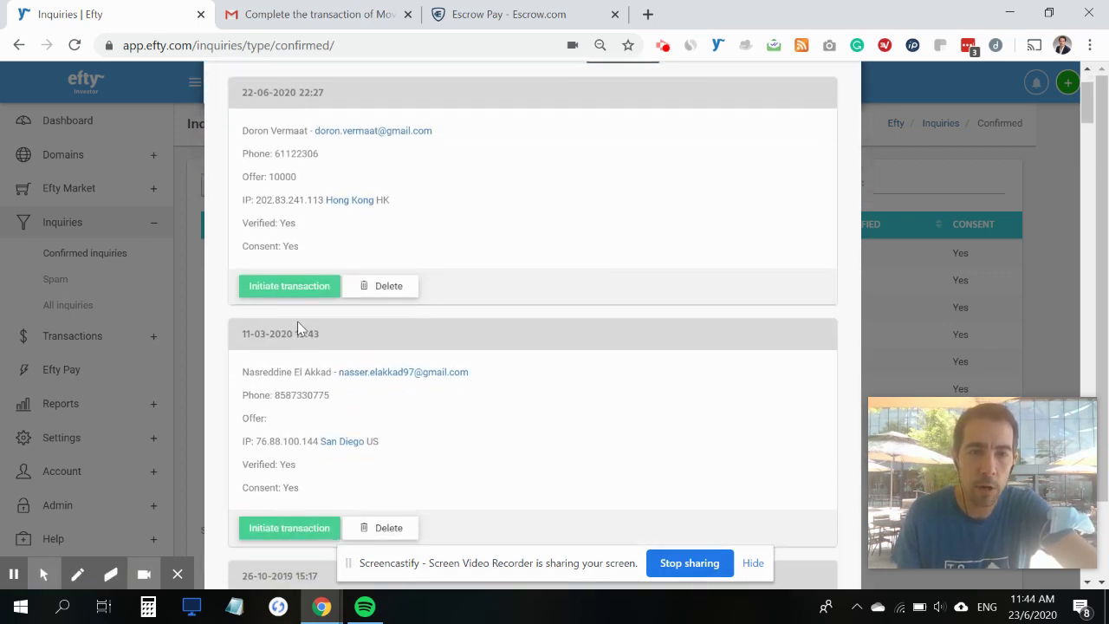
scroll(297, 321, "up", 5)
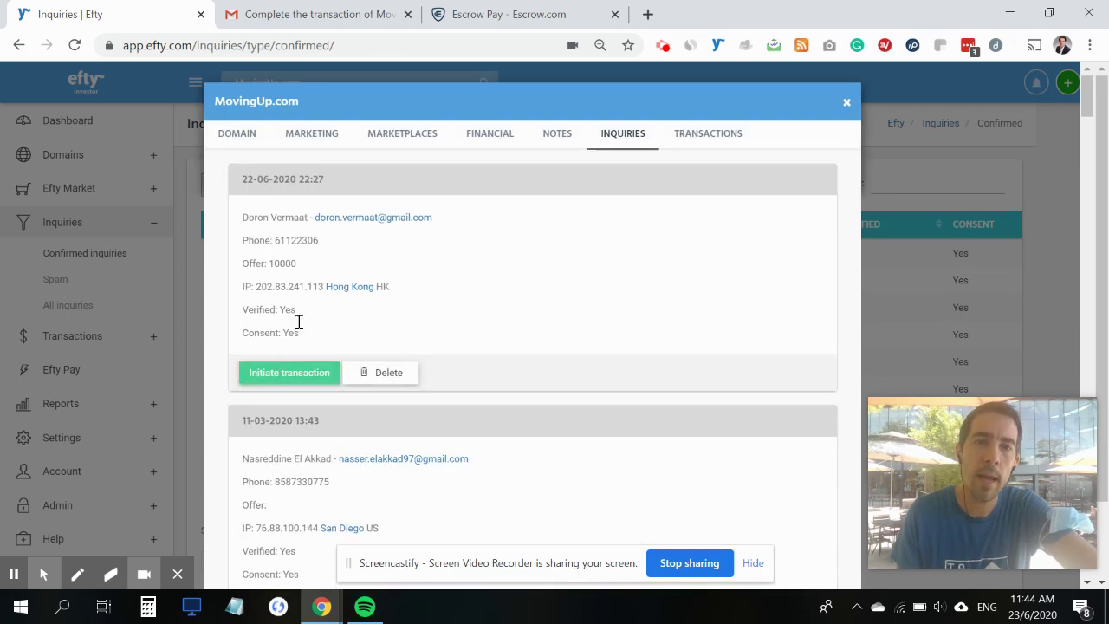
left_click(266, 374)
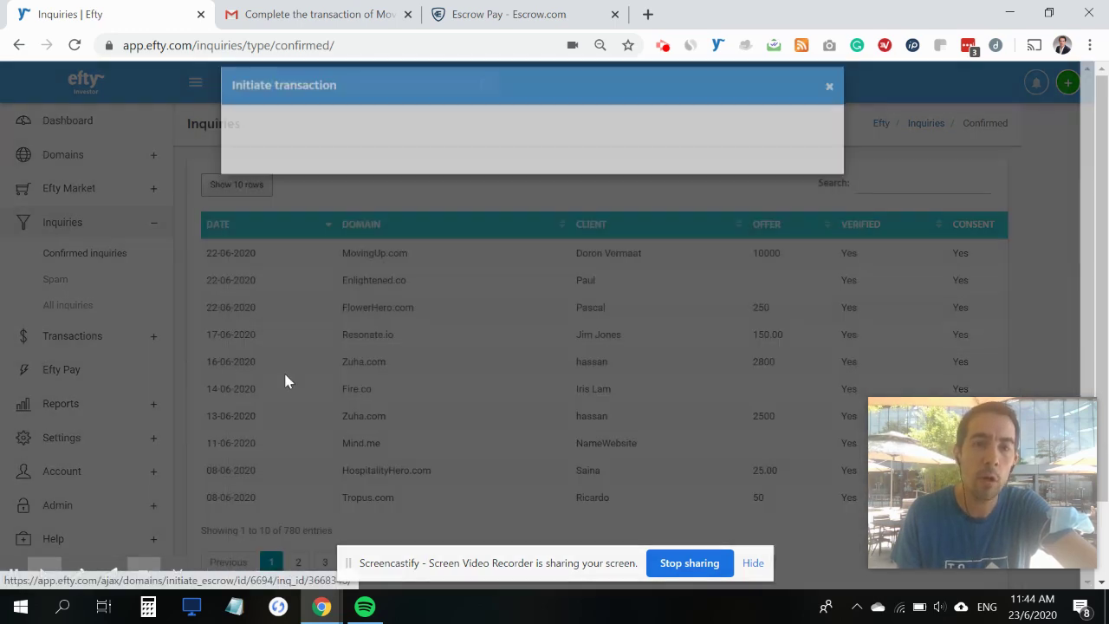